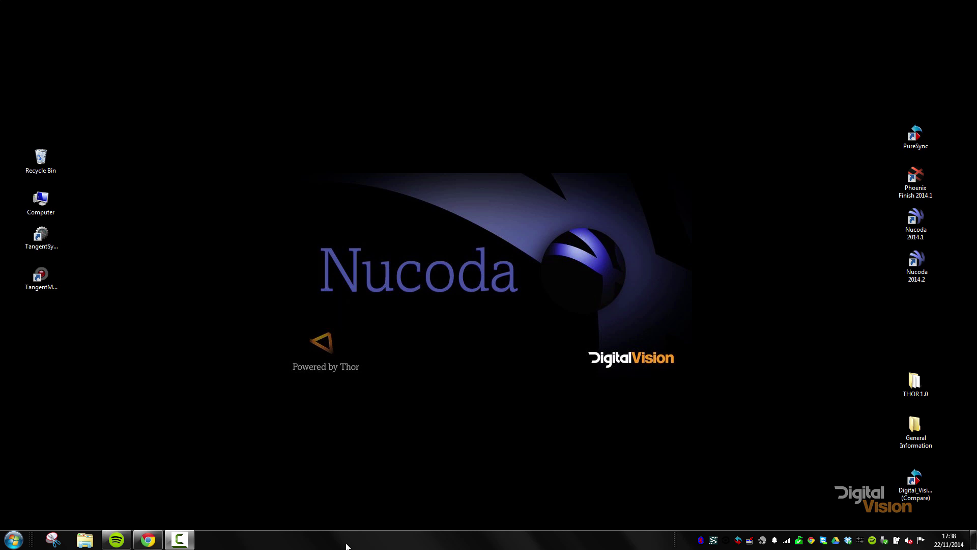
Open the Computer window from the desktop to see the drive's root folders.
double_click(43, 215)
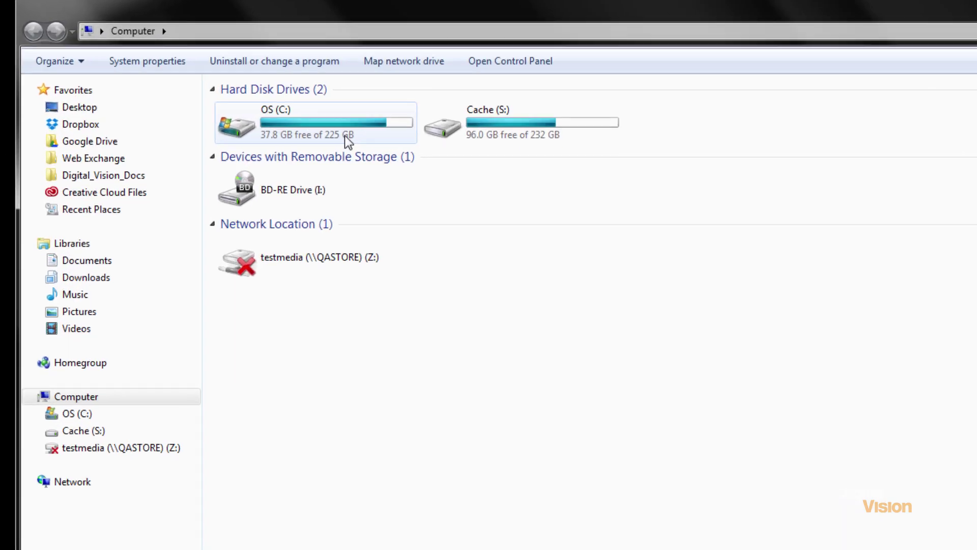
Navigate to C:\Nucoda\2014_2\root and open its cms LUT folder.
double_click(338, 127)
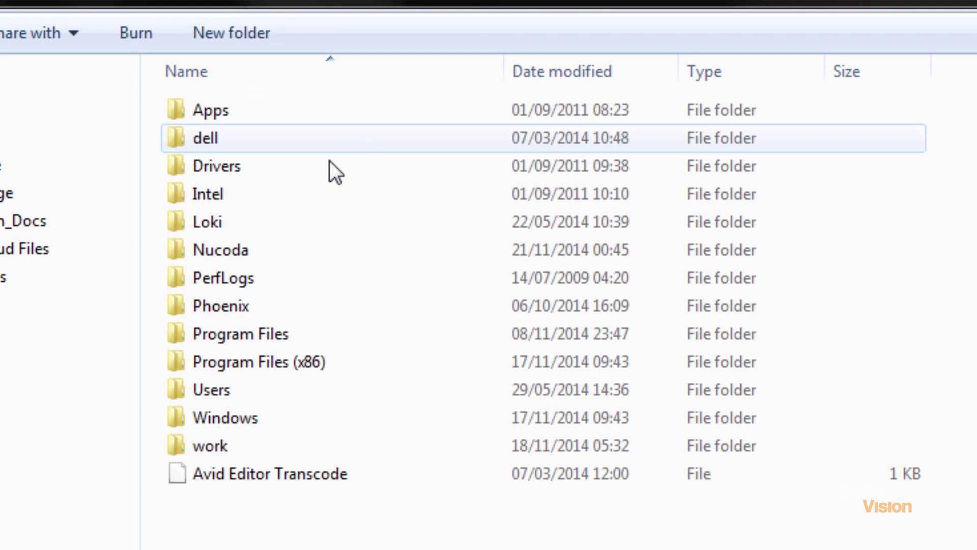
double_click(225, 261)
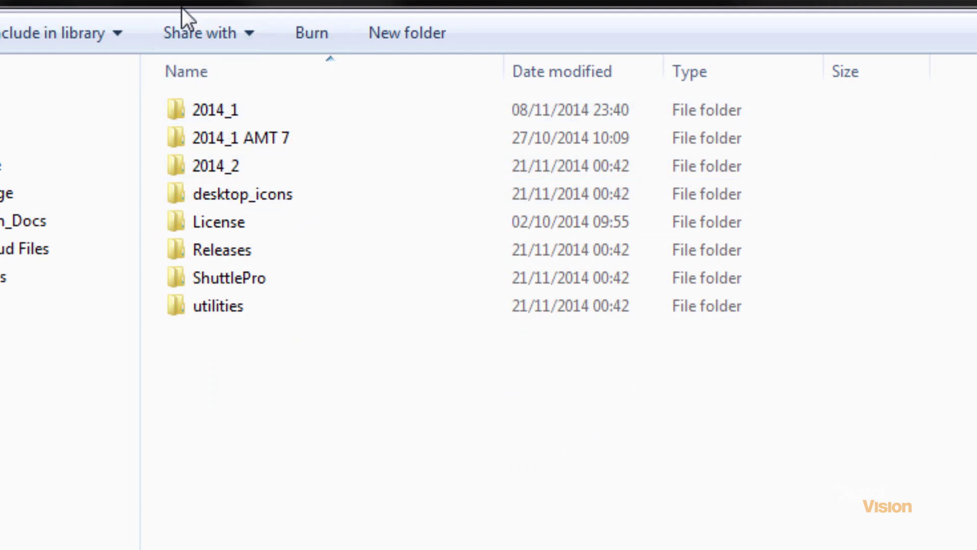
double_click(207, 168)
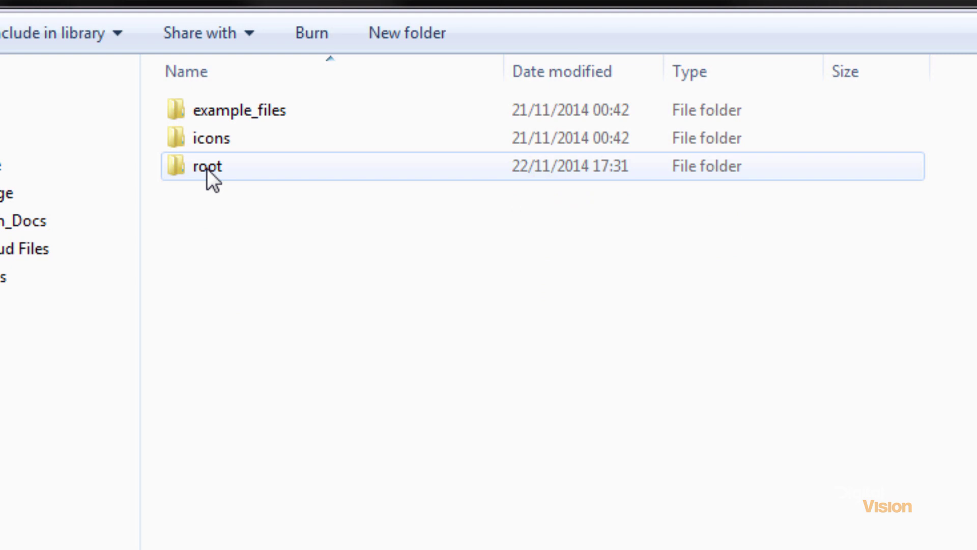
double_click(207, 168)
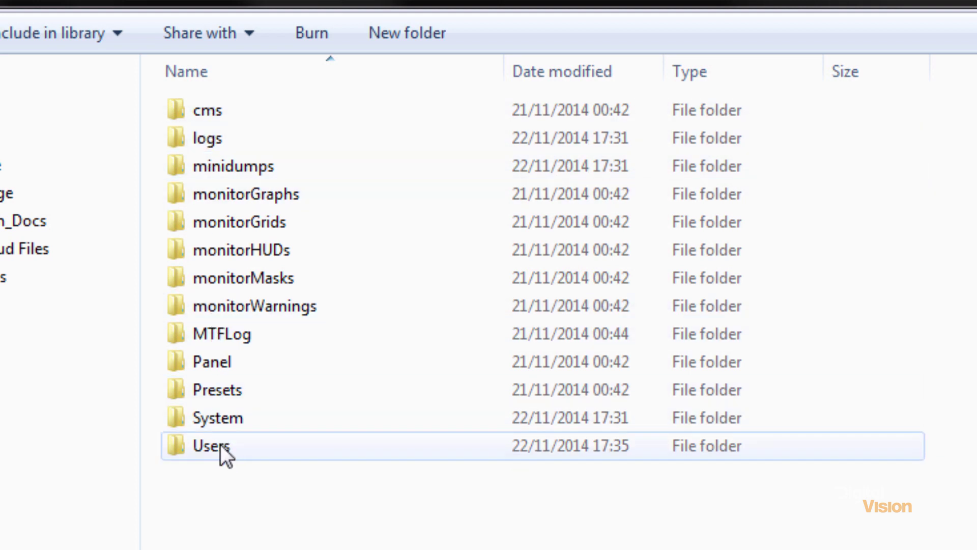
mouse_move(221, 442)
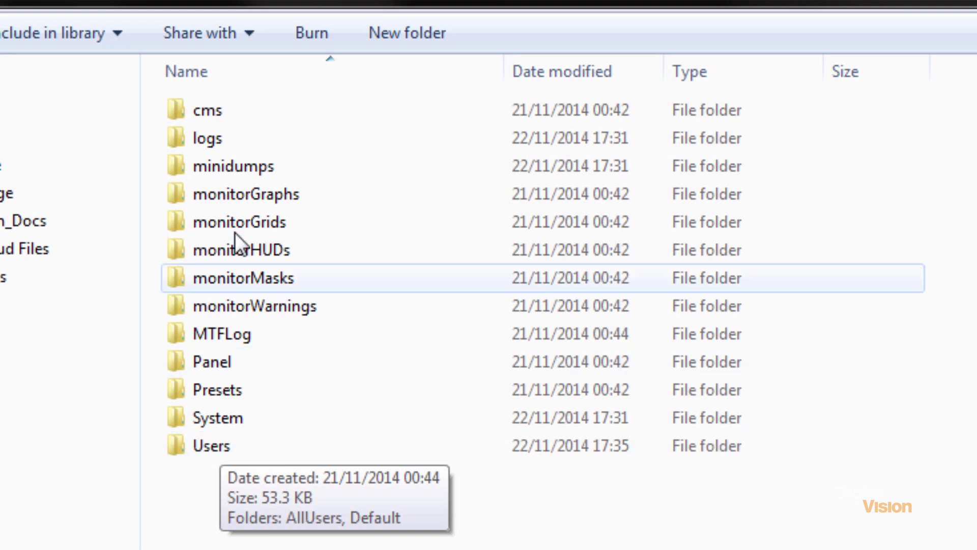
double_click(216, 110)
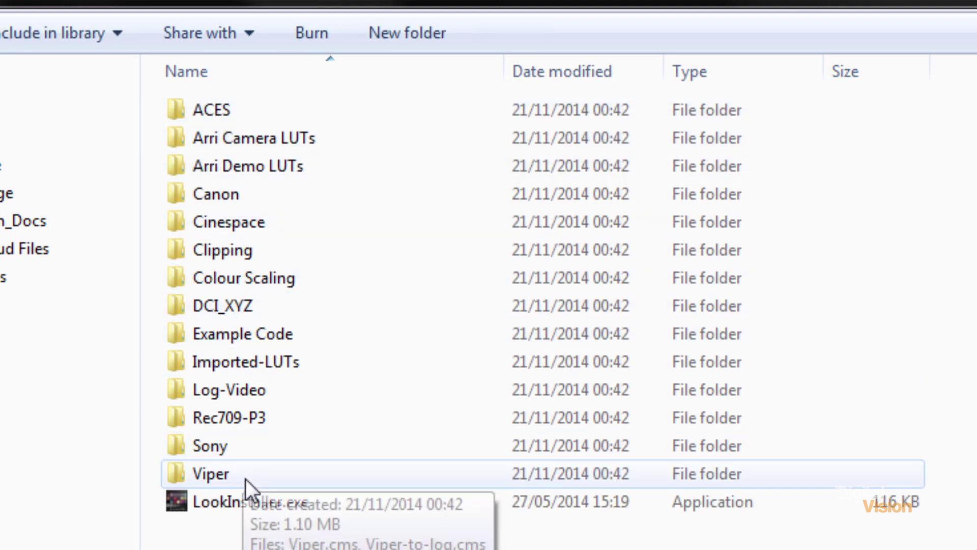
Browse the logs, minidumps and monitorGraphs folders under root, returning to root each time.
key("alt+Left")
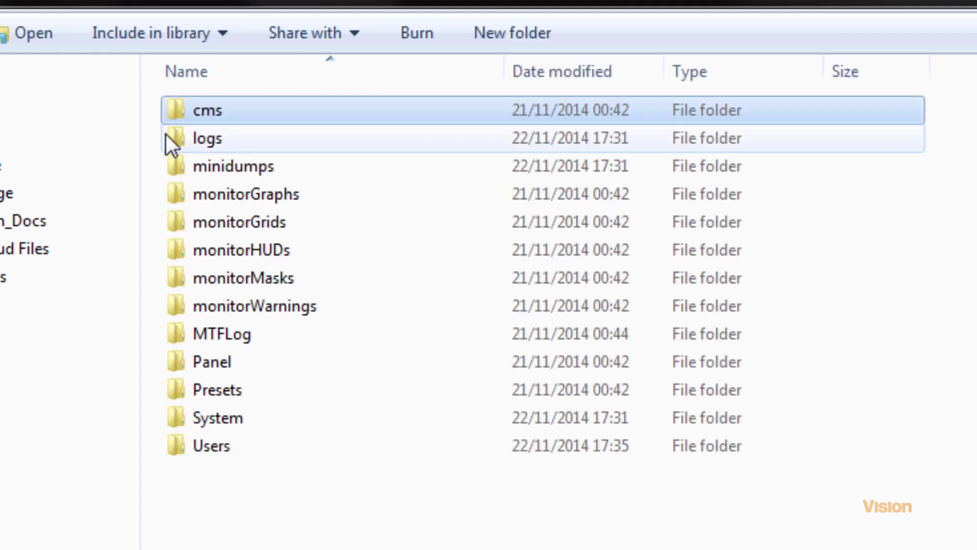
double_click(215, 146)
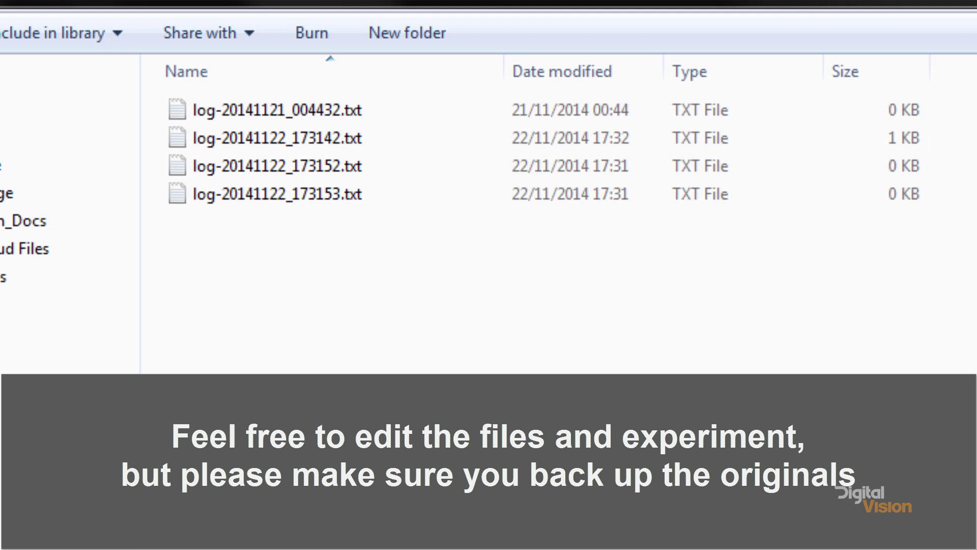
key("alt+Left")
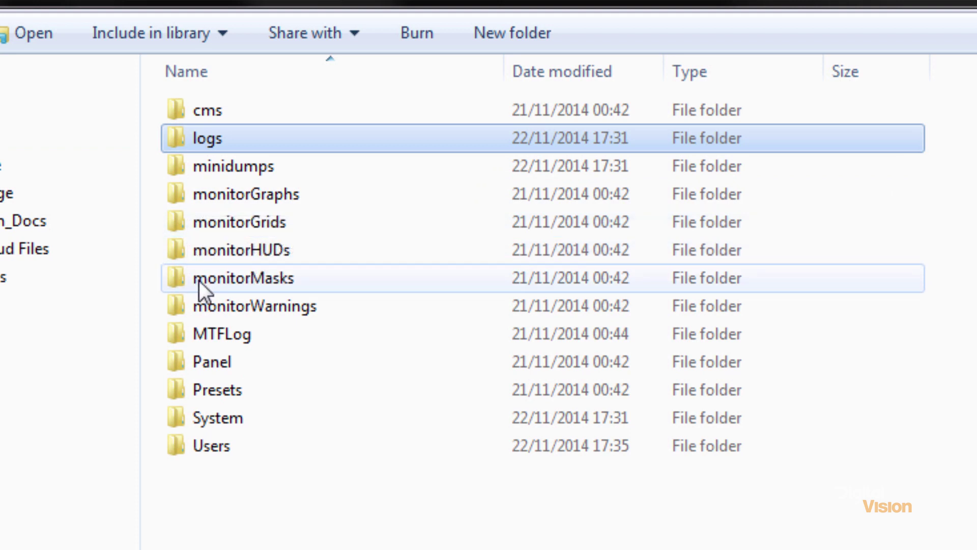
double_click(202, 166)
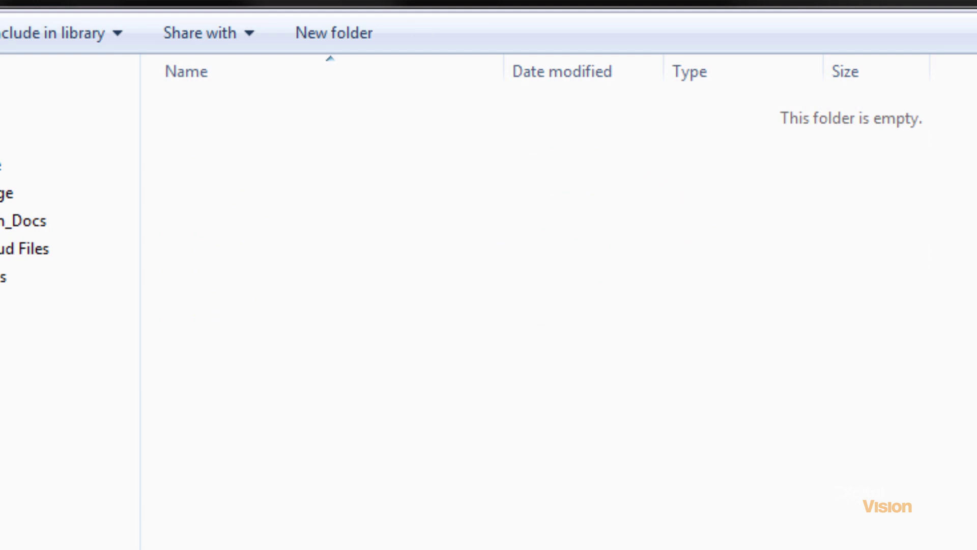
key("BackSpace")
double_click(248, 189)
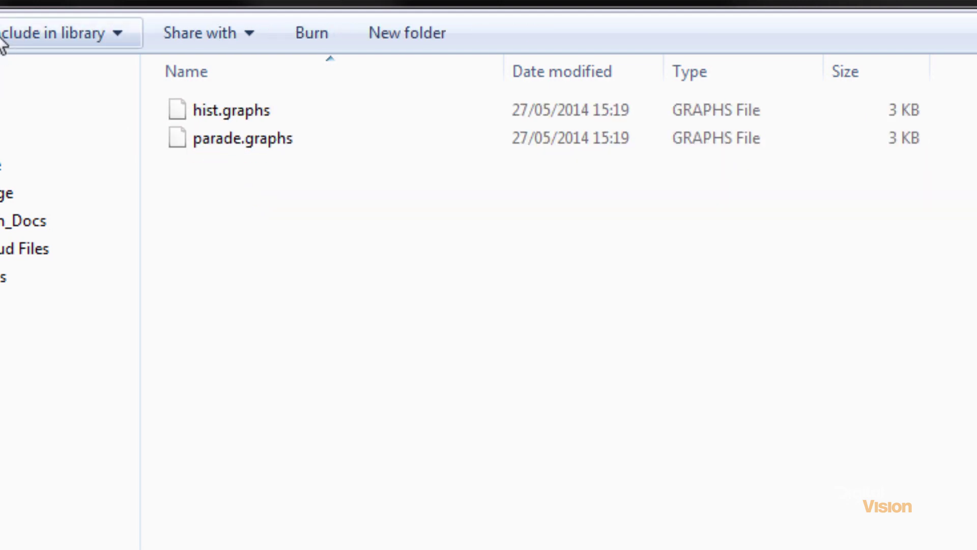
key("BackSpace")
Look through monitorGrids, monitorHUDs, monitorMasks and monitorWarnings, ending inside monitorMasks.
double_click(239, 224)
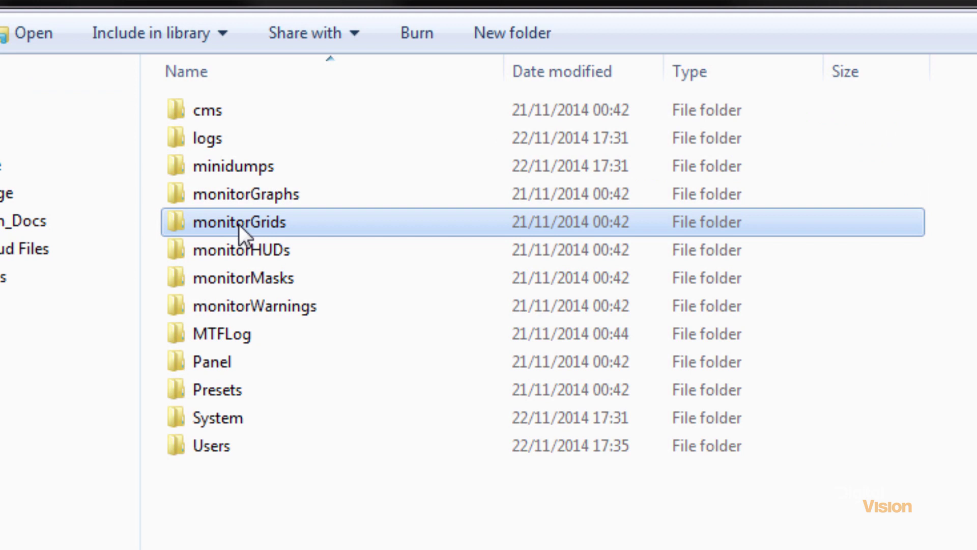
key("BackSpace")
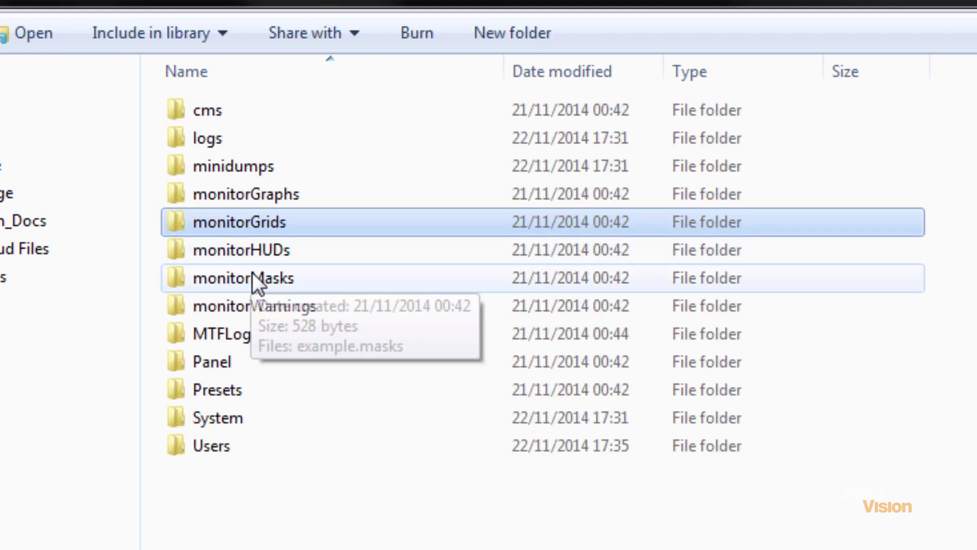
left_click(236, 254)
double_click(236, 254)
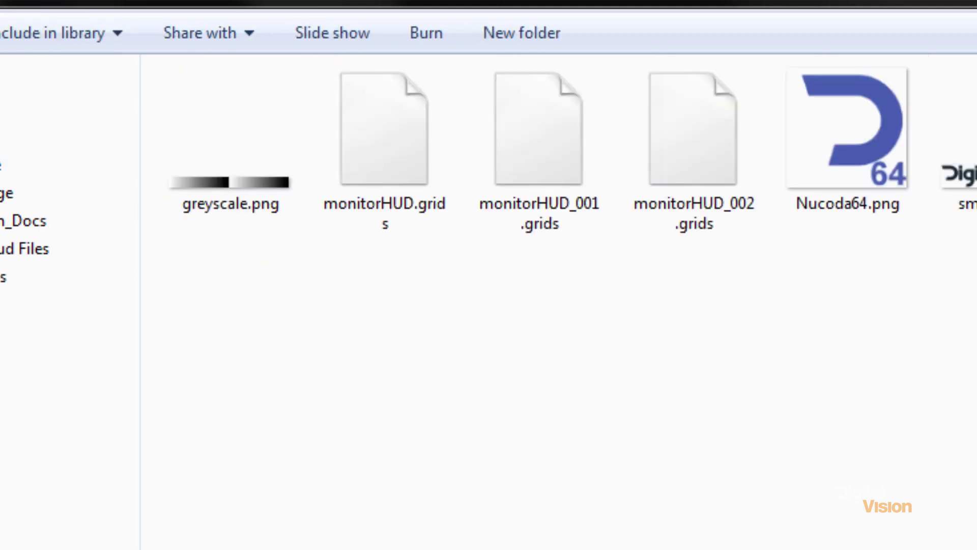
key("BackSpace")
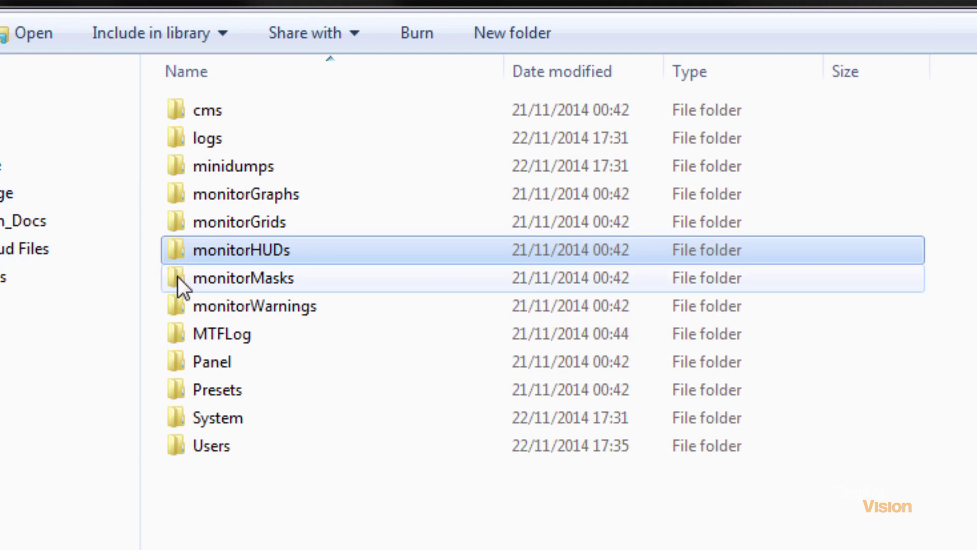
double_click(193, 286)
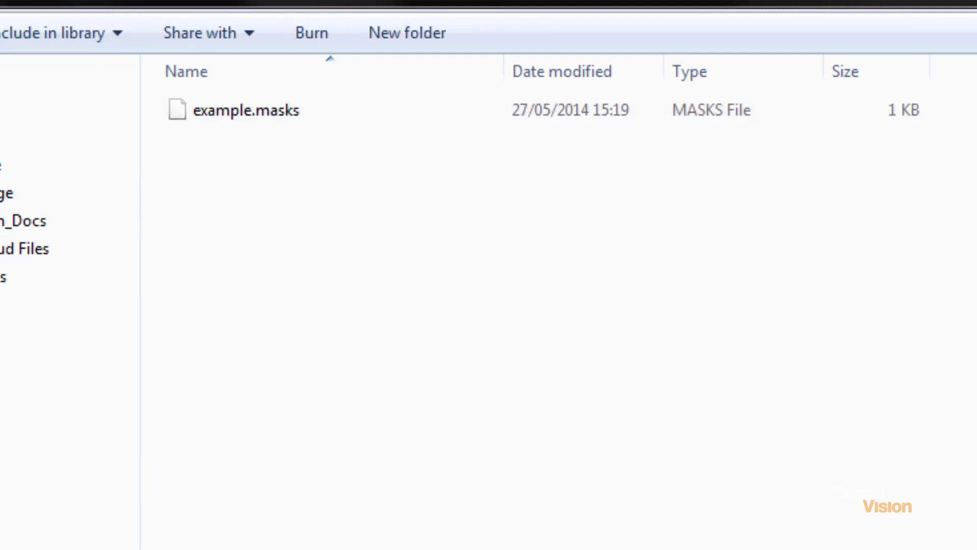
key("BackSpace")
double_click(255, 311)
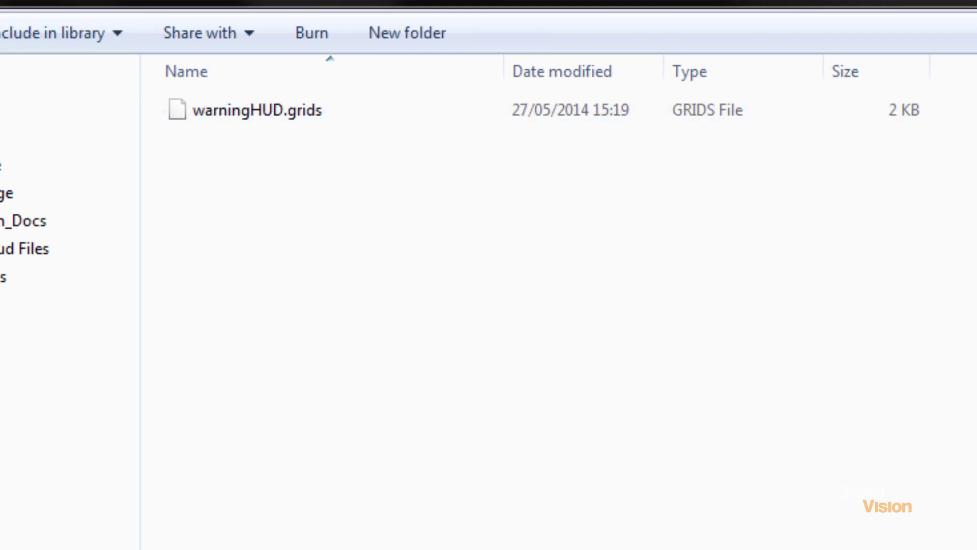
key("BackSpace")
double_click(216, 276)
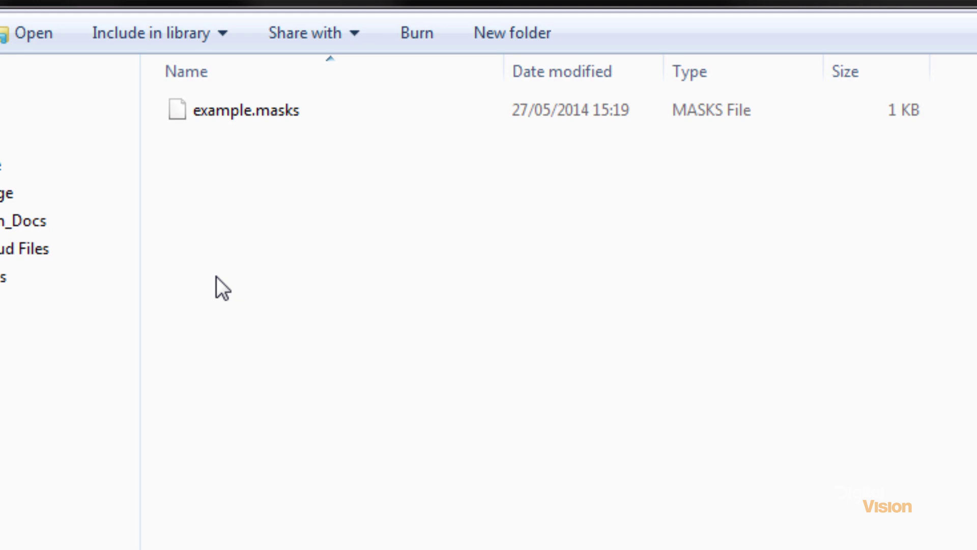
Open example.masks in Notepad++ and highlight the first monitorMask header on line 3.
right_click(210, 103)
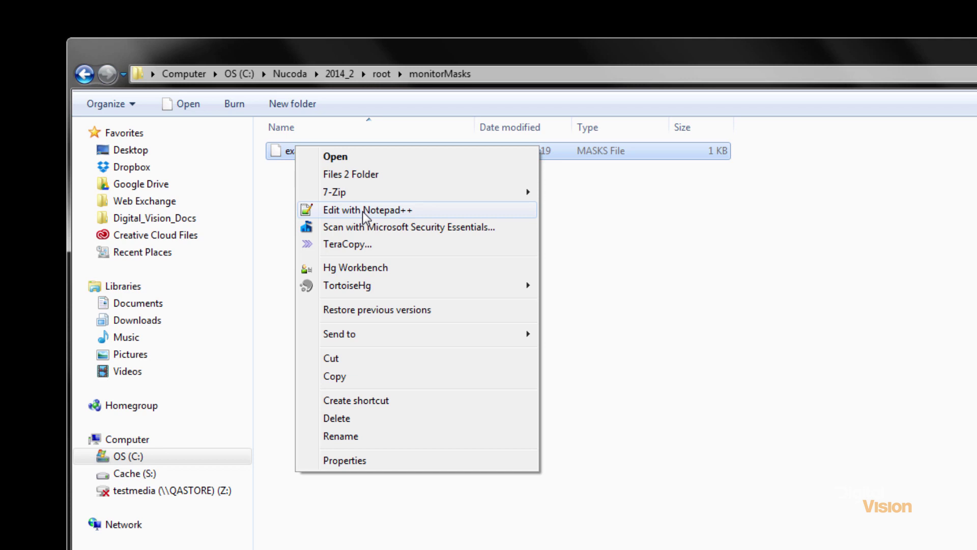
left_click(363, 213)
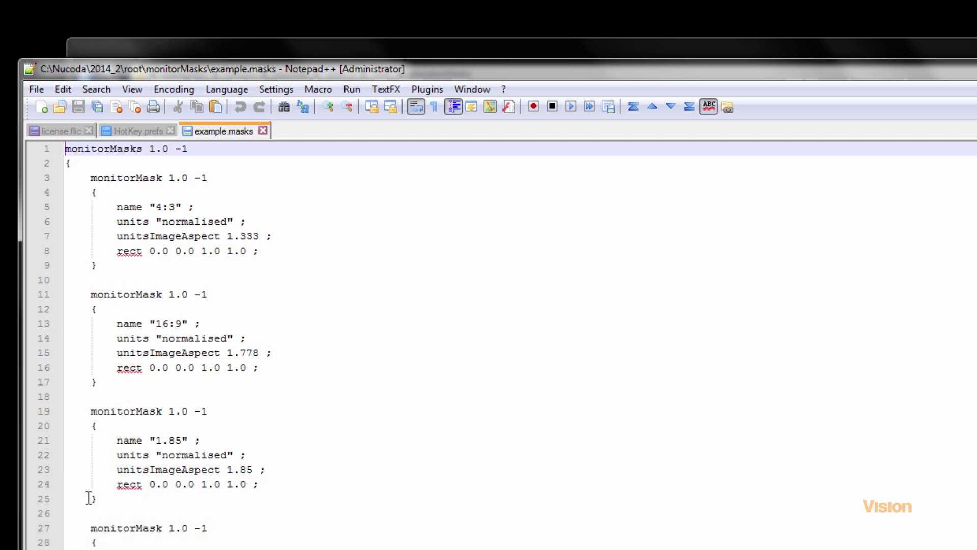
left_click_drag(93, 177, 208, 179)
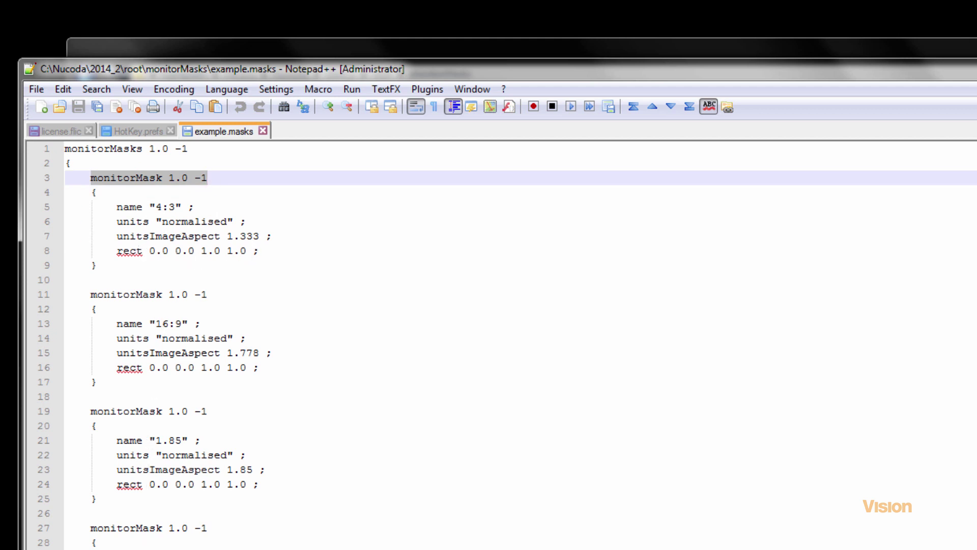
In Explorer, go into monitorWarnings and open warningHUD.grids in Notepad++.
left_click(309, 46)
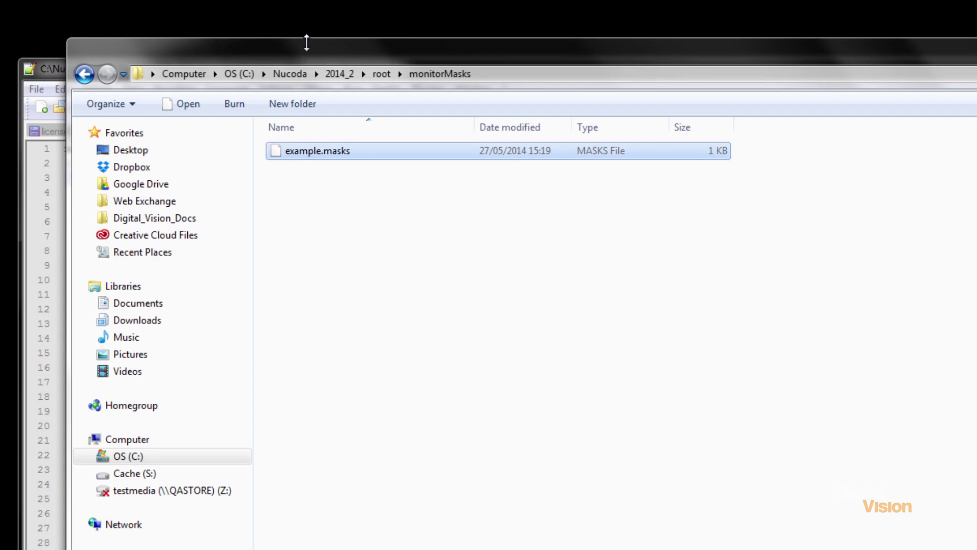
left_click(84, 75)
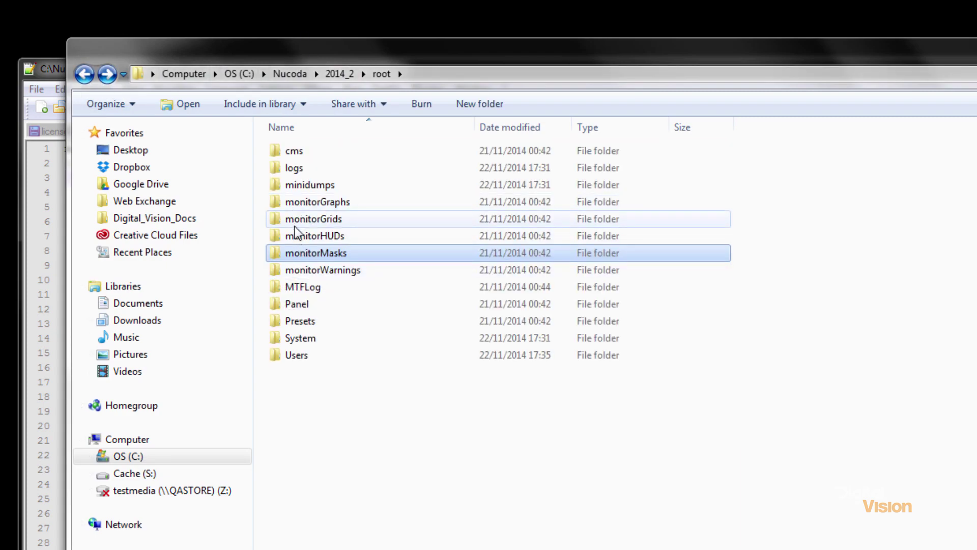
left_click(305, 273)
double_click(304, 274)
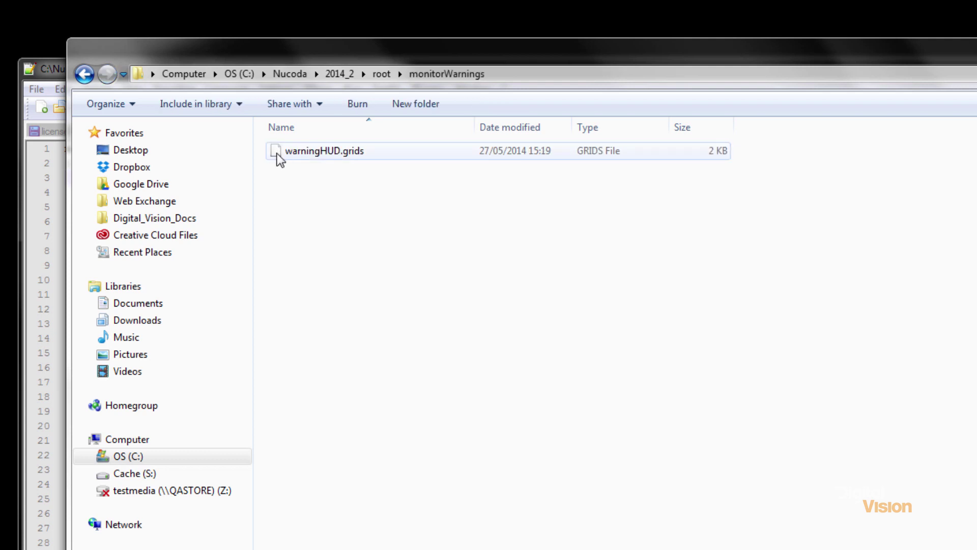
right_click(278, 156)
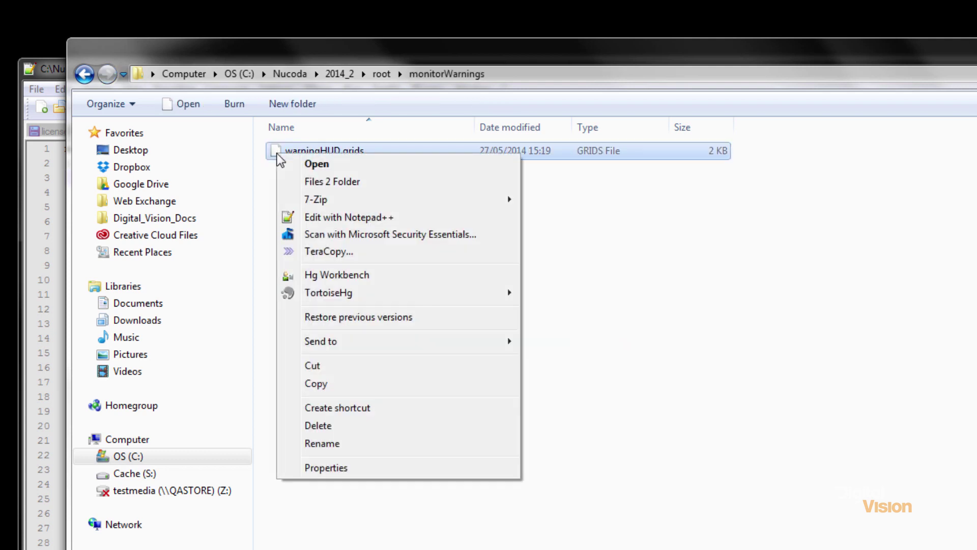
left_click(330, 219)
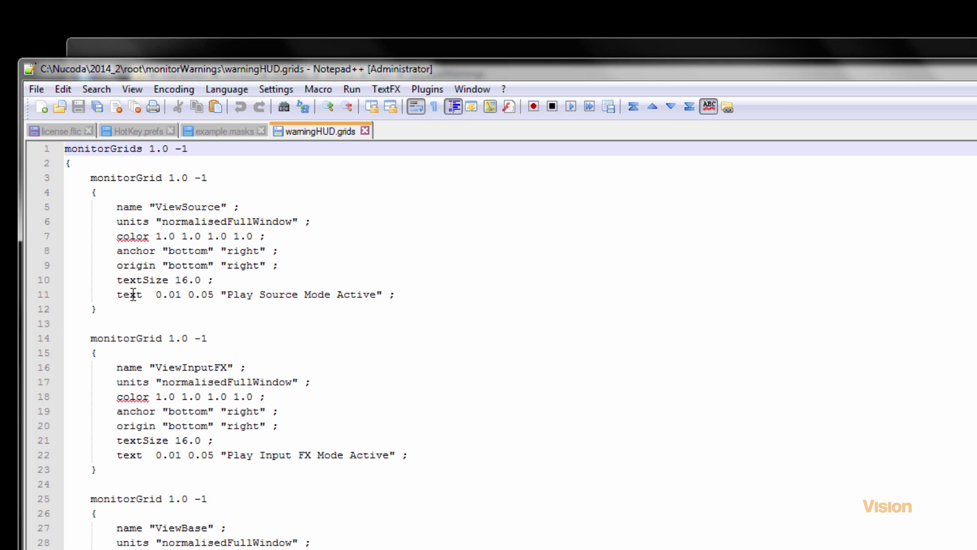
Highlight the Play Source Mode Active line and other warning texts in warningHUD.grids.
left_click_drag(118, 294, 389, 296)
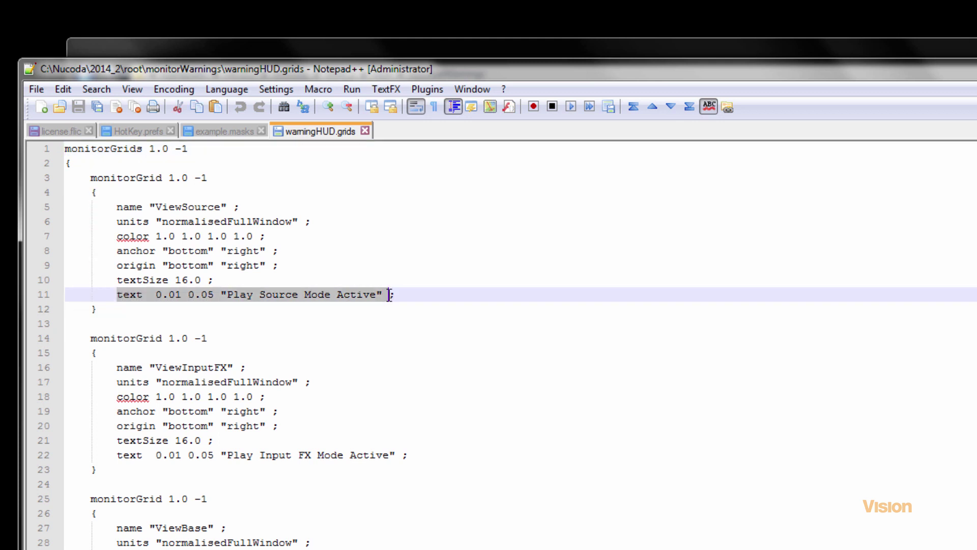
left_click_drag(227, 454, 382, 456)
scroll(254, 416, "down", 3)
scroll(246, 415, "down", 4)
scroll(243, 414, "up", 7)
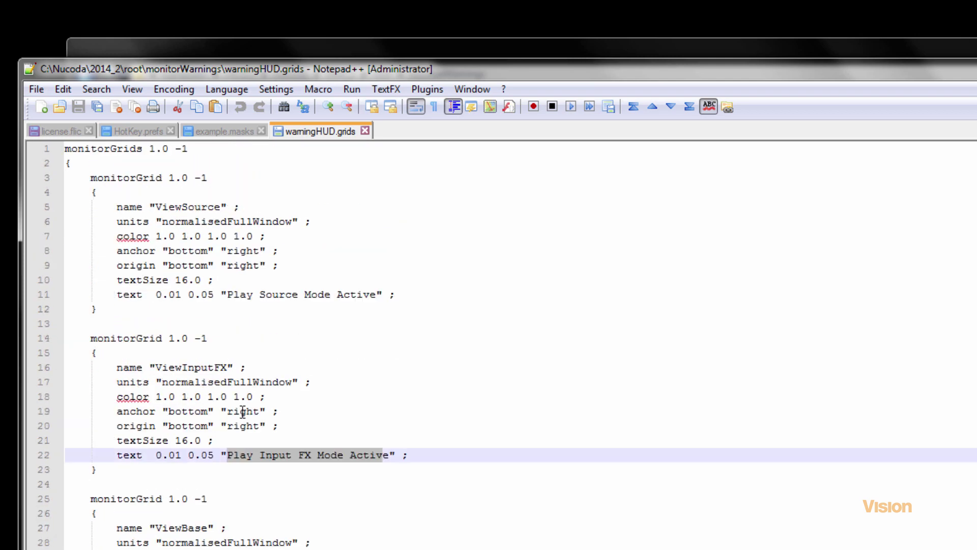
left_click(363, 42)
From root, open Presets, peek into System, then open the Presets\Users folder.
left_click(85, 73)
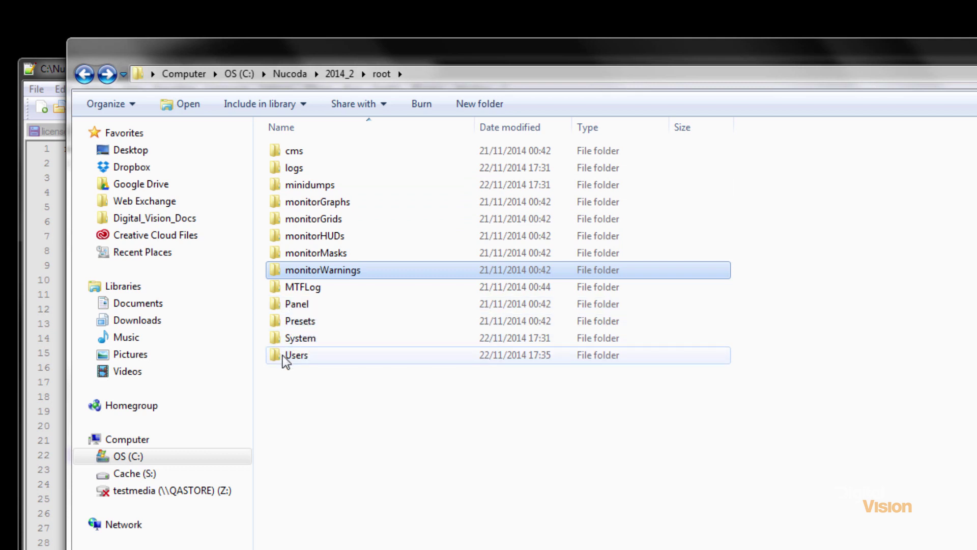
double_click(284, 323)
double_click(279, 152)
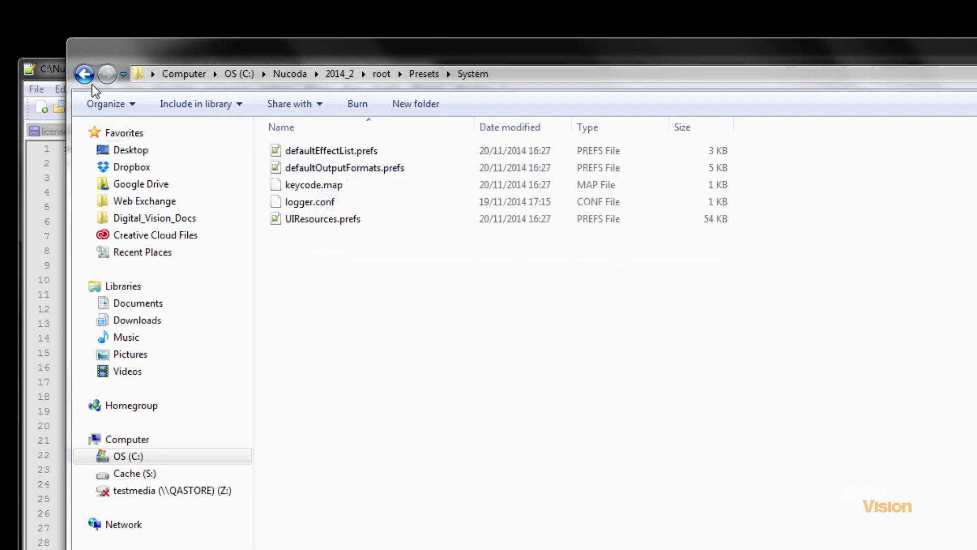
left_click(86, 76)
double_click(294, 168)
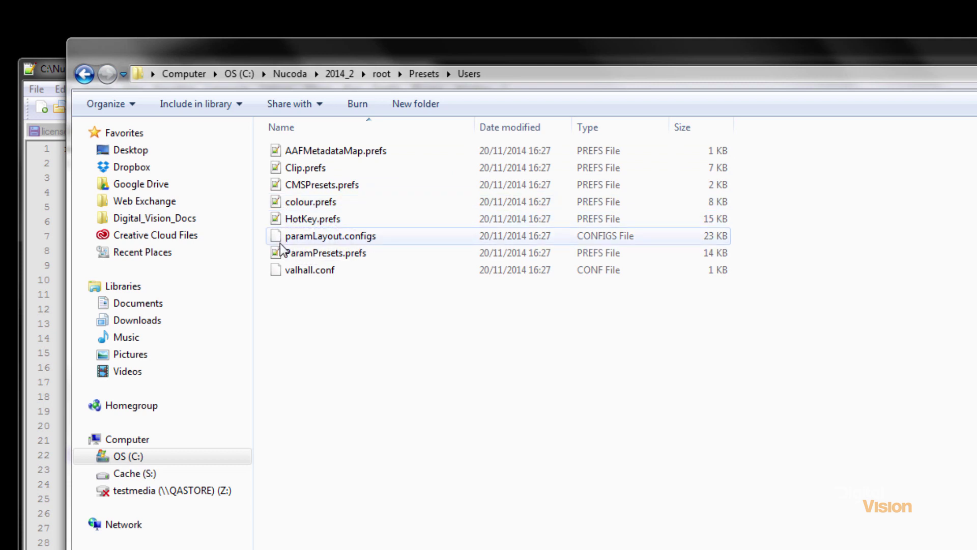
Open Clip.prefs in Notepad++ and scroll through its R3D, ARRI and CINE format blocks.
double_click(279, 169)
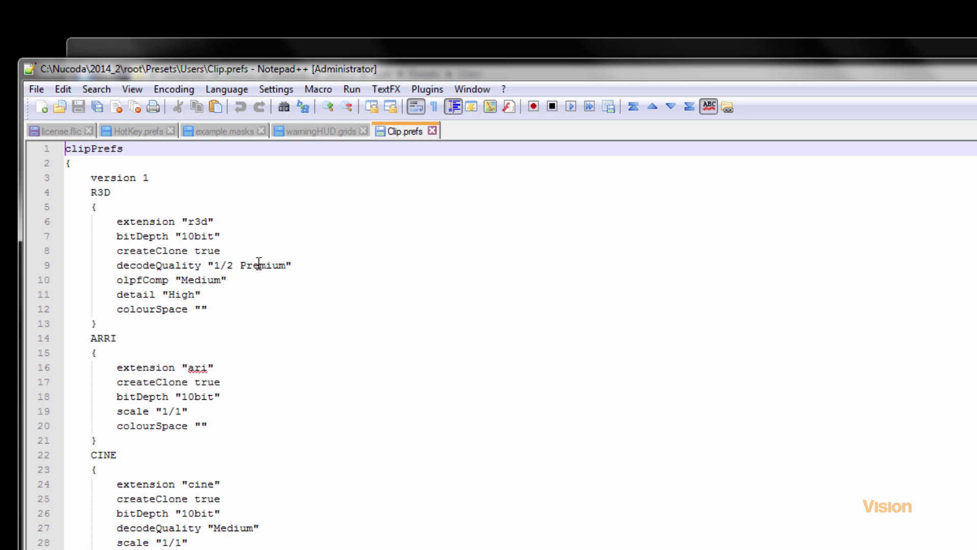
scroll(206, 262, "down", 6)
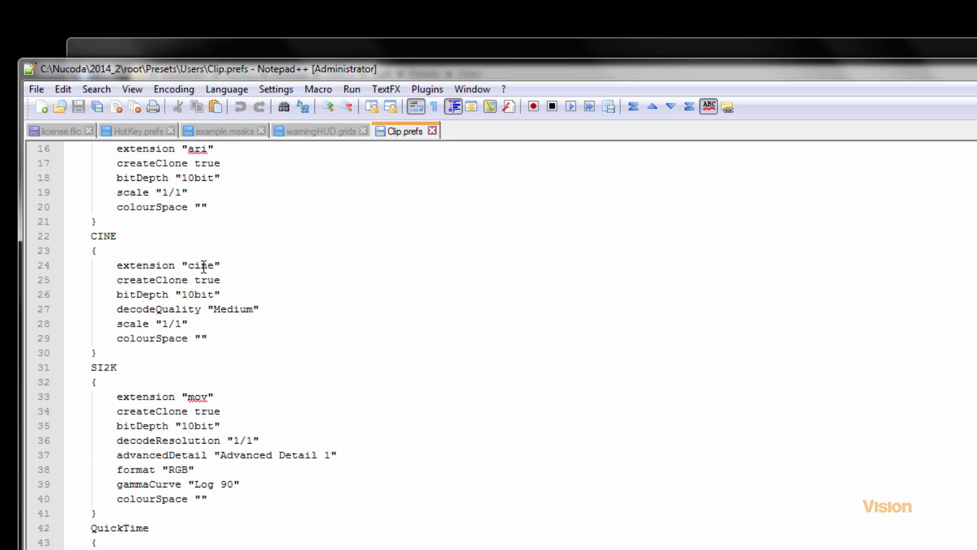
scroll(160, 265, "down", 11)
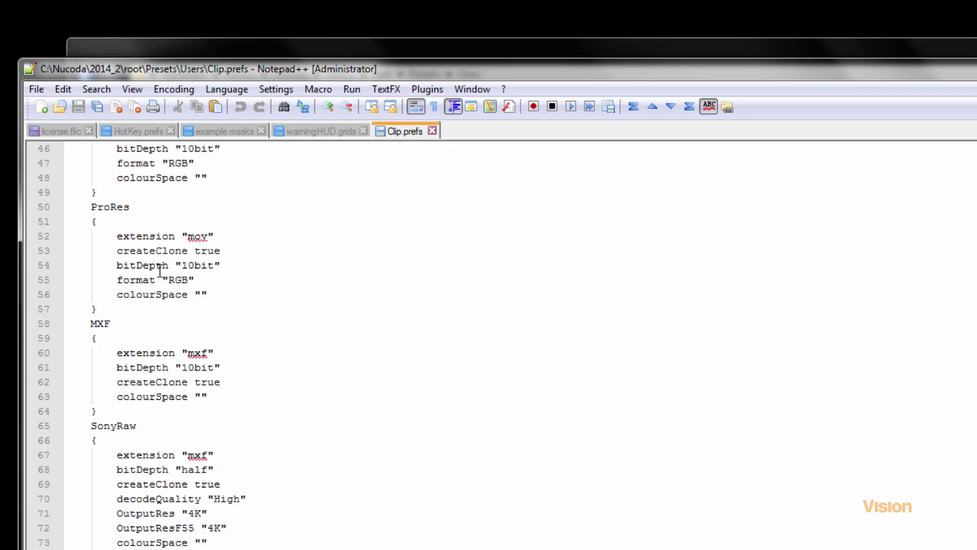
scroll(155, 355, "up", 15)
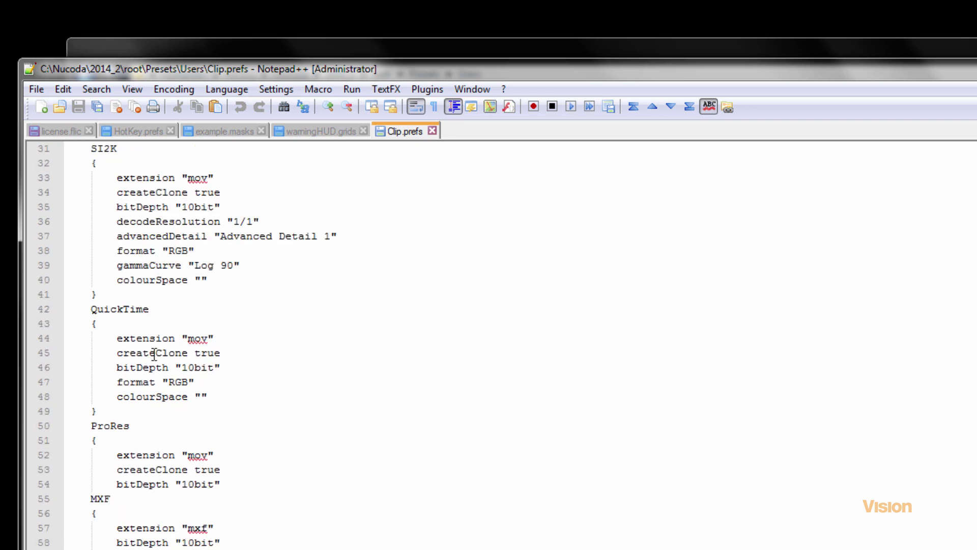
scroll(155, 352, "up", 1)
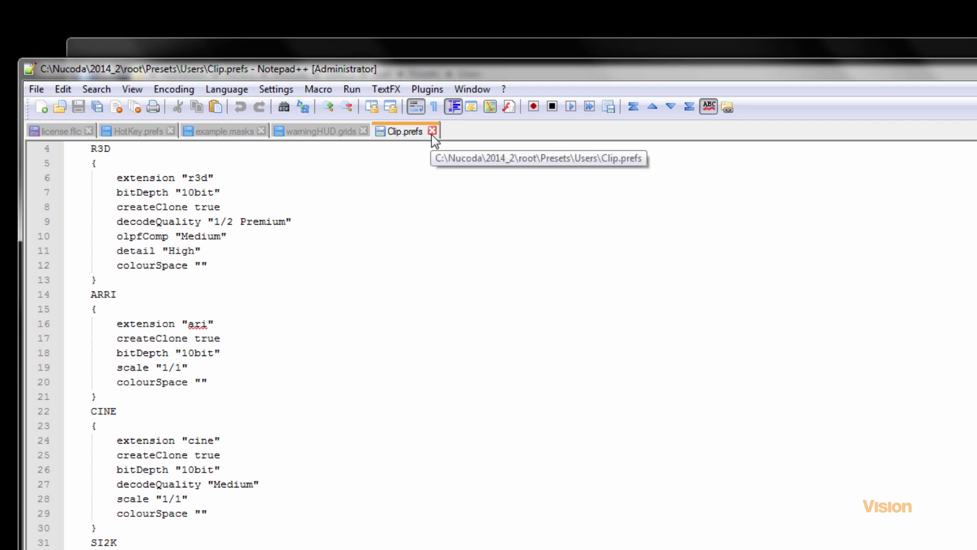
Take the folder window back to Presets and close it with Alt+F4.
left_click(419, 48)
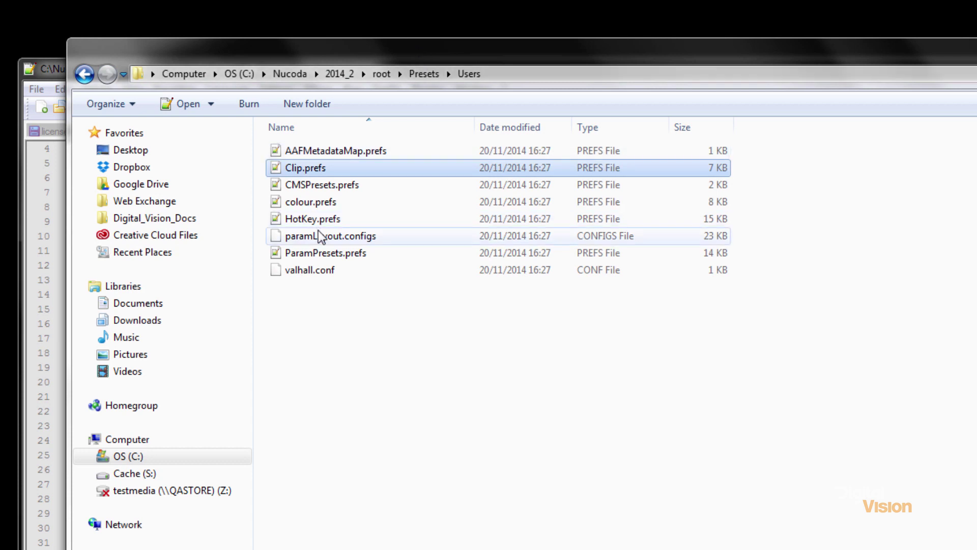
left_click(85, 75)
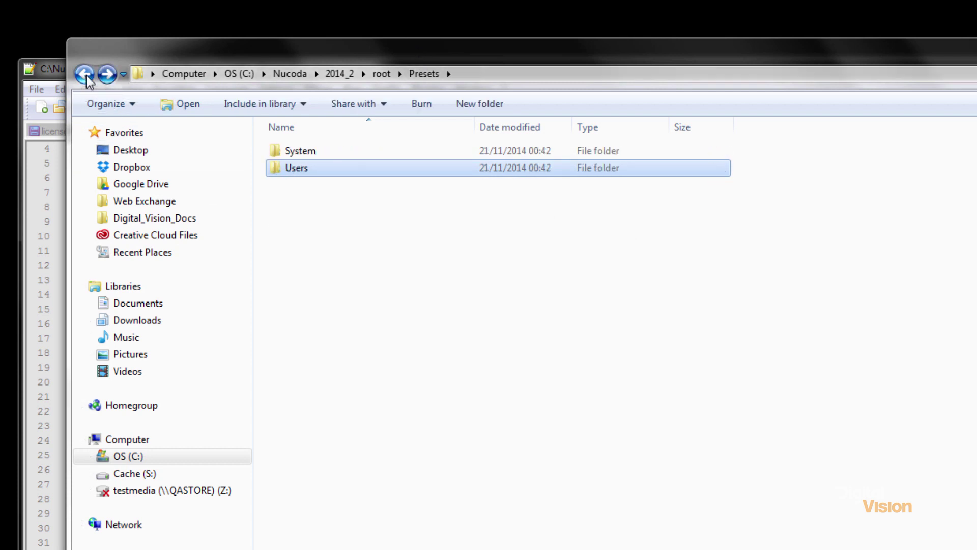
key("alt+F4")
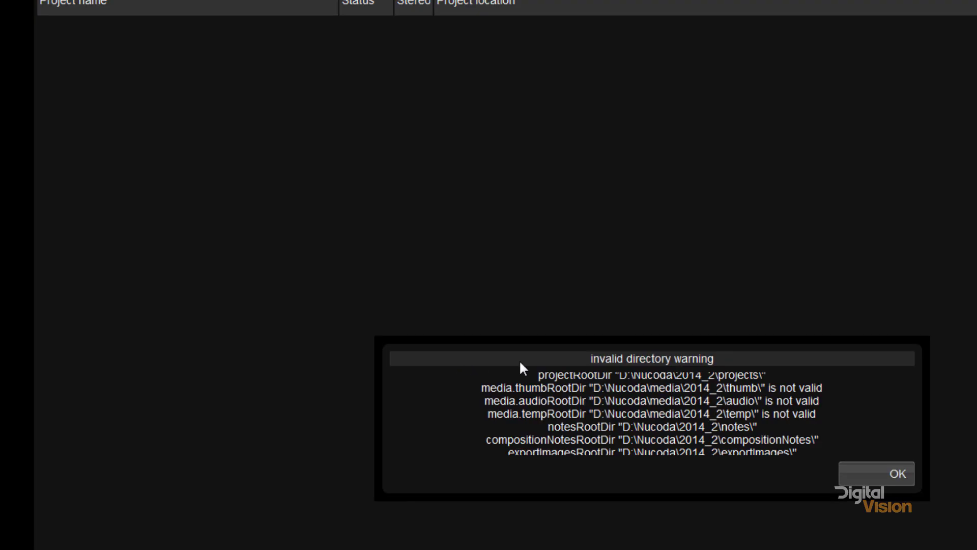
Enlarge the invalid directory warning about D:\Nucoda media paths, read it, and dismiss it.
left_click_drag(515, 334, 502, 227)
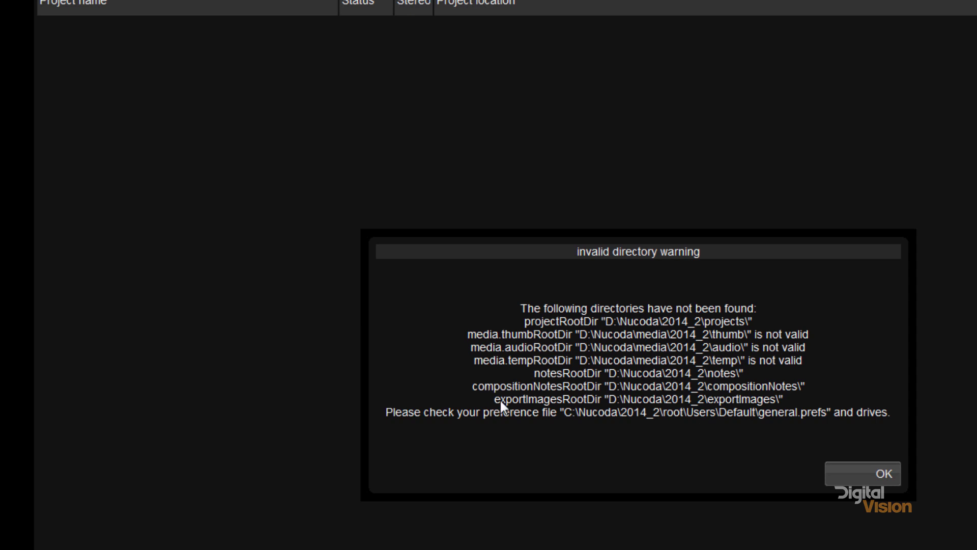
left_click(845, 475)
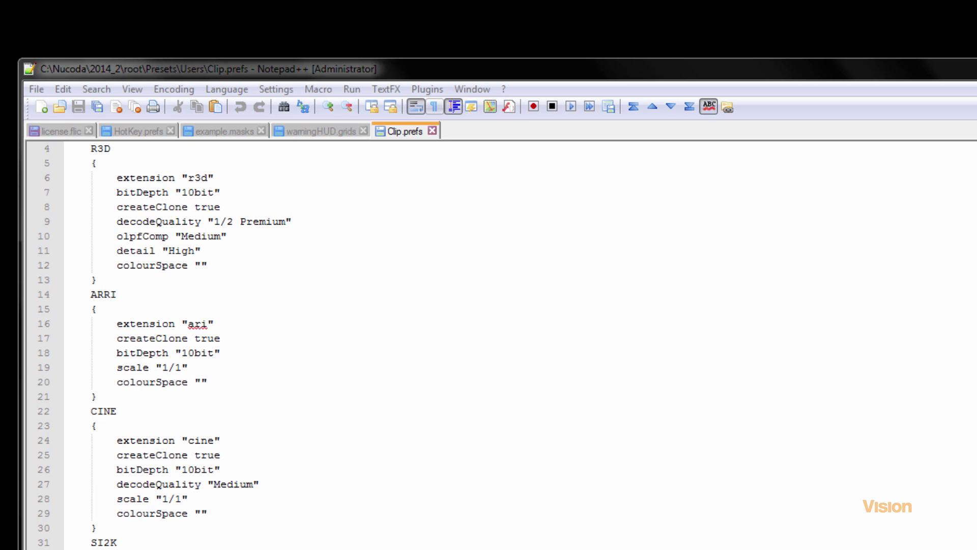
Return to Explorer and open root\Users\AllUsers, which holds general.prefs and Clip.prefs.
key("alt+Tab")
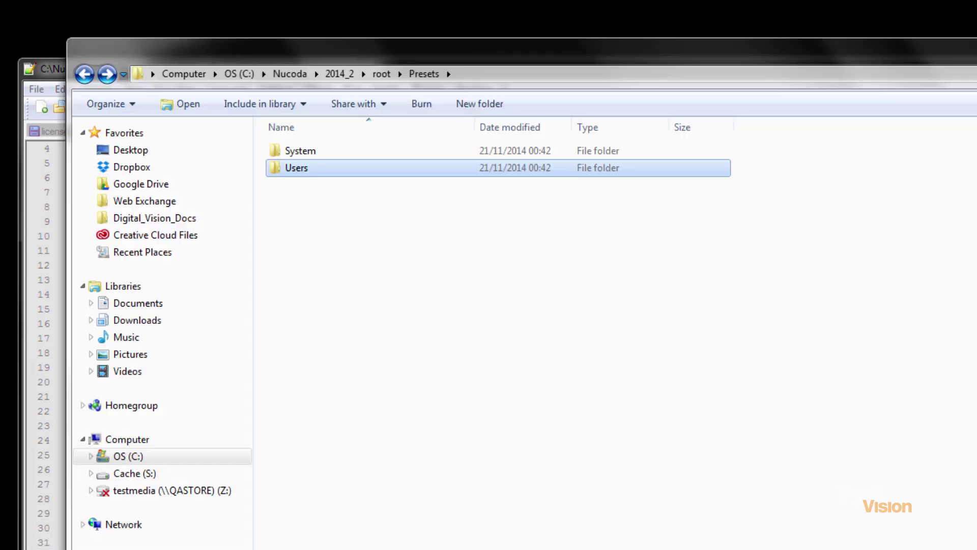
left_click(84, 75)
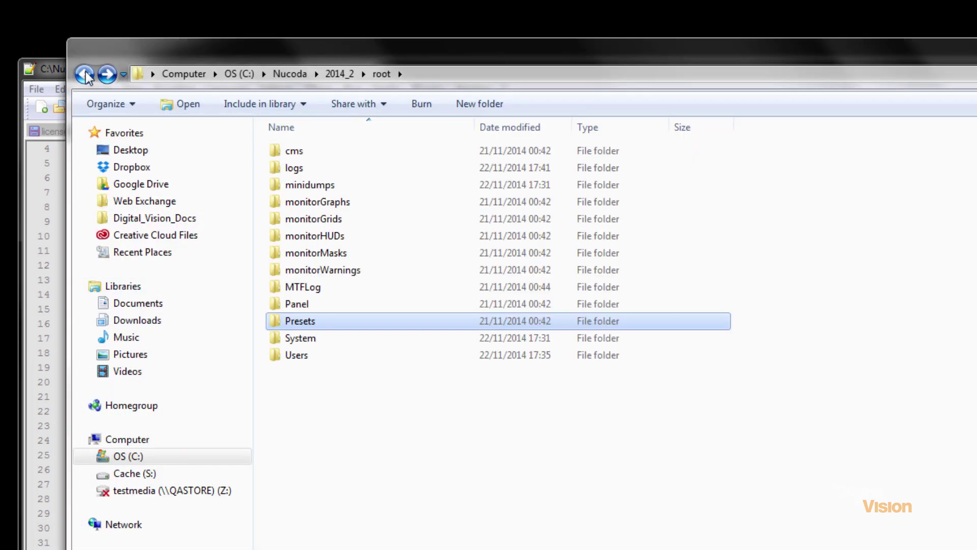
double_click(278, 356)
left_click(279, 155)
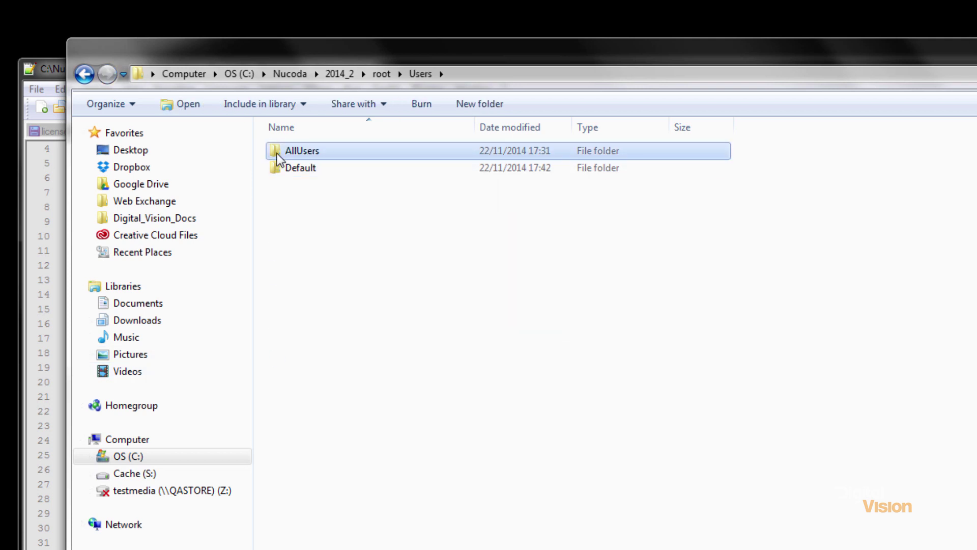
double_click(279, 155)
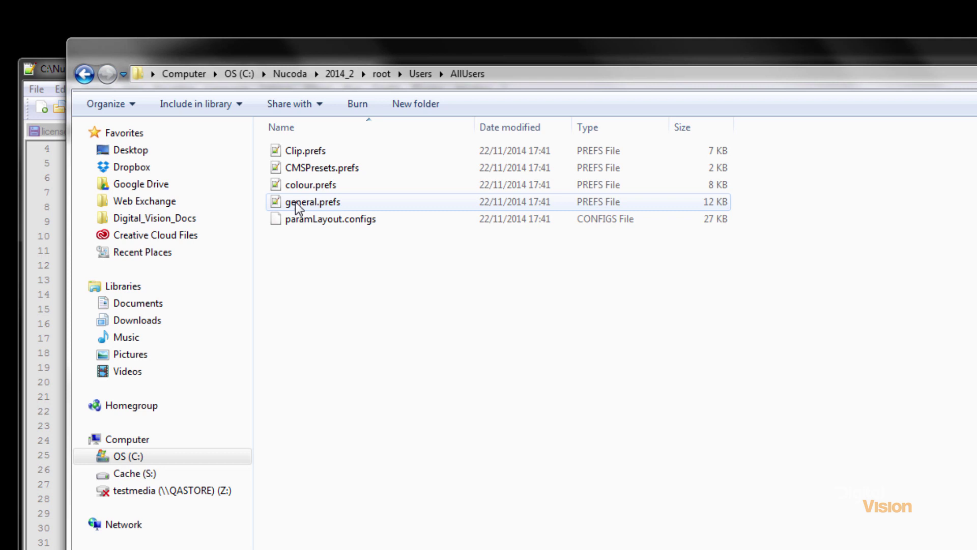
mouse_move(298, 207)
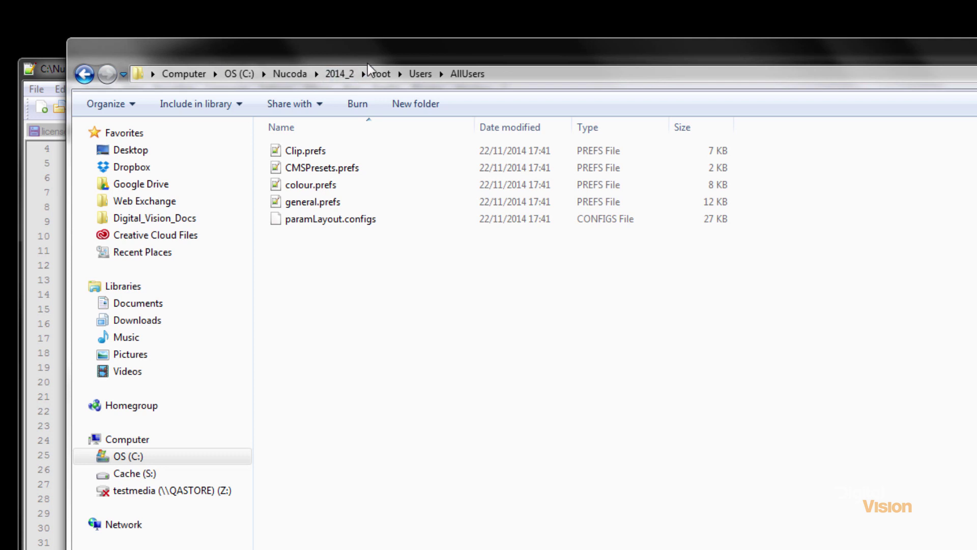
mouse_move(333, 192)
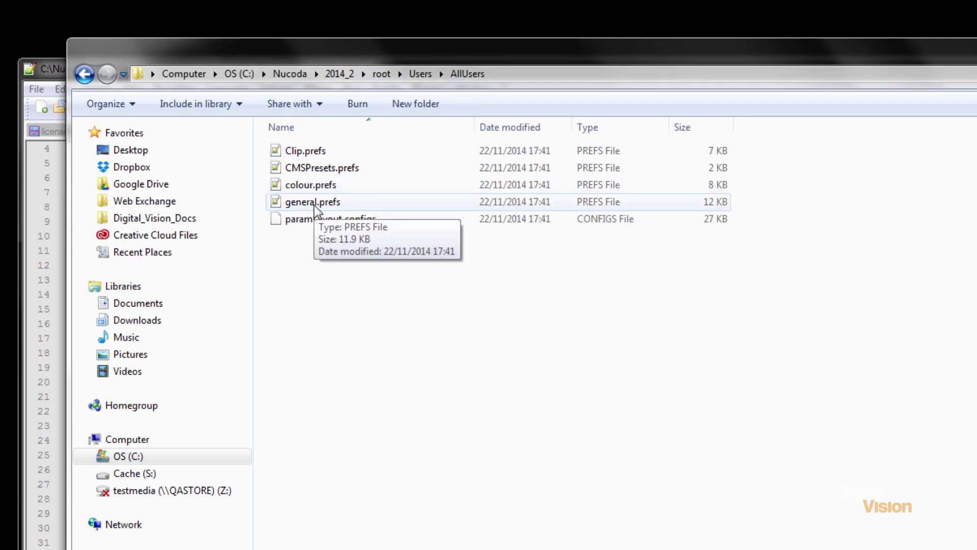
Open general.prefs in Notepad++ and scroll down to the media root directories block.
double_click(316, 206)
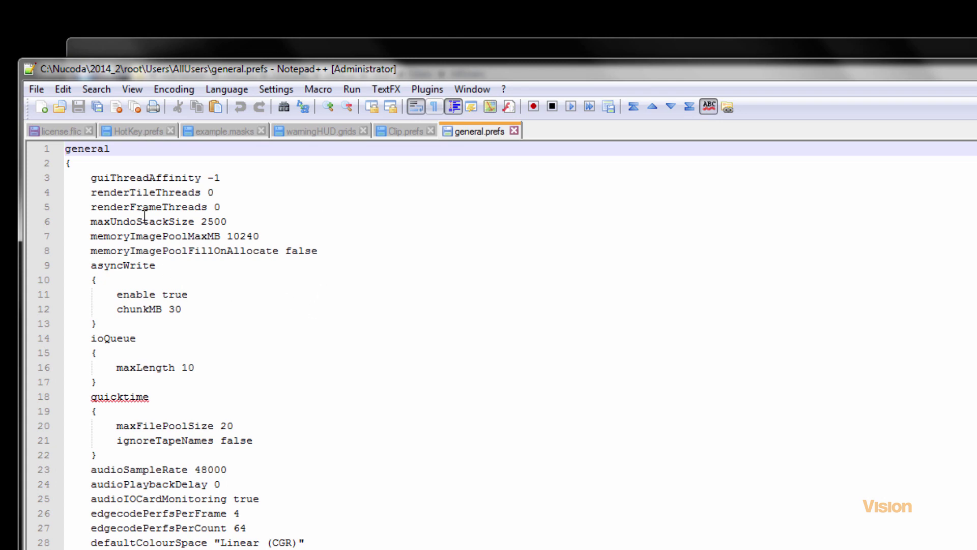
scroll(145, 216, "down", 15)
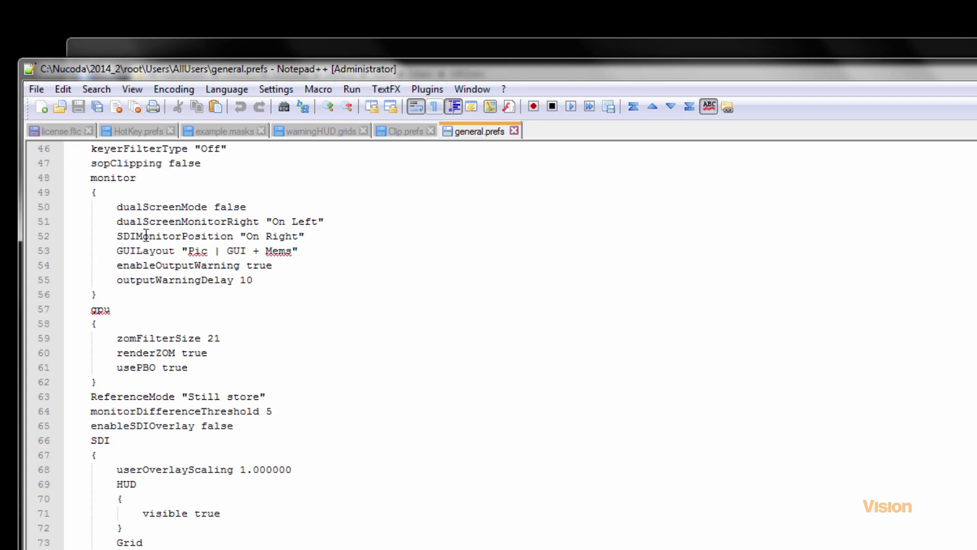
scroll(146, 235, "down", 20)
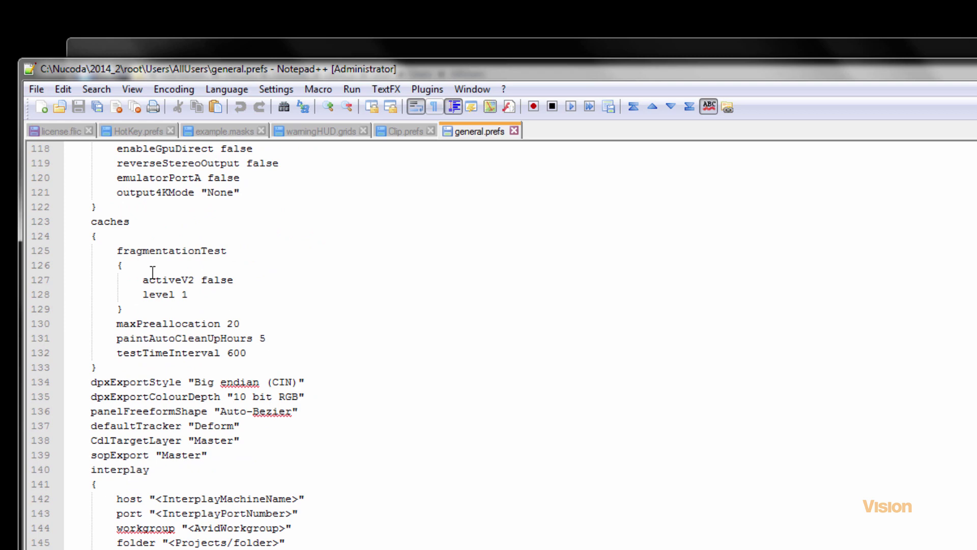
scroll(152, 273, "down", 19)
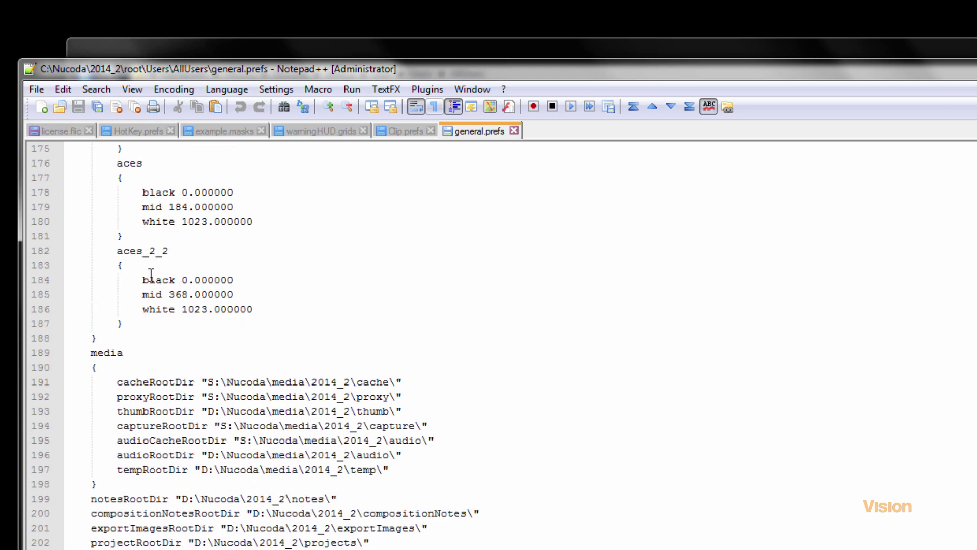
scroll(151, 274, "down", 2)
left_click_drag(67, 264, 204, 549)
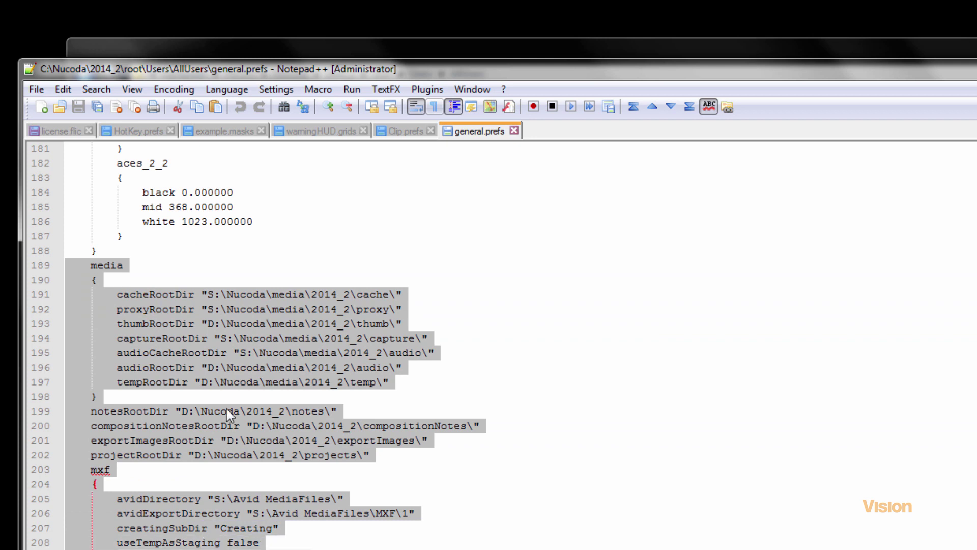
left_click(188, 284)
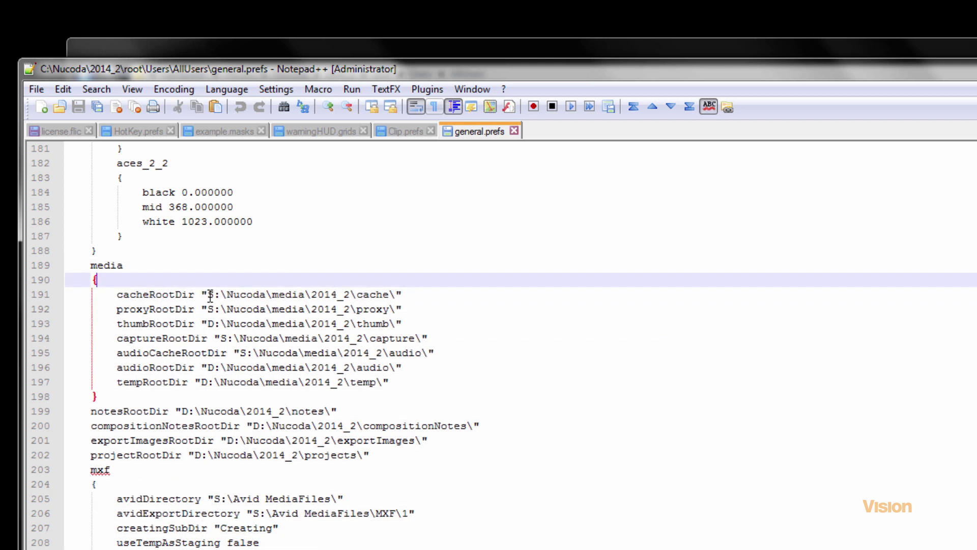
Highlight the matching D: and S: drive paths, including cacheRootDir, the Avid folders and projectRootDir.
double_click(211, 324)
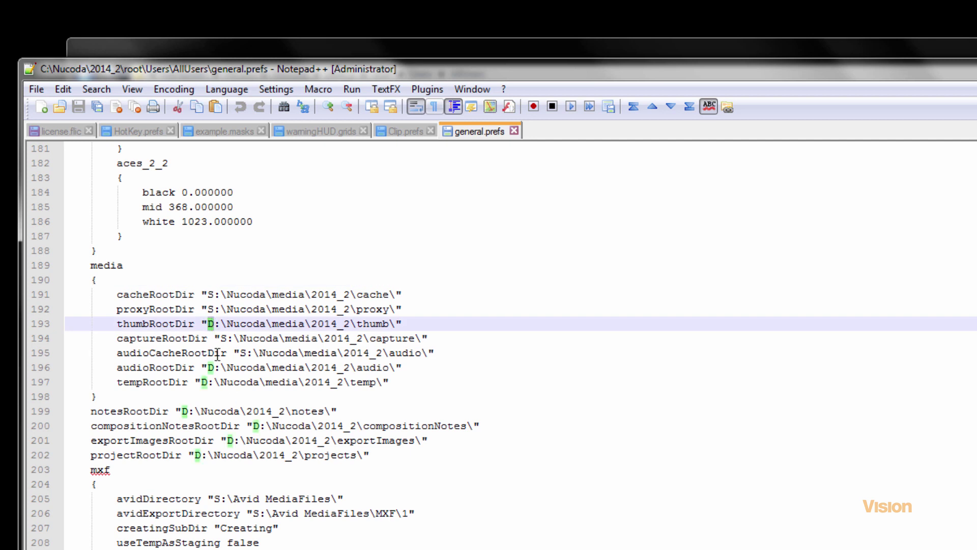
double_click(223, 338)
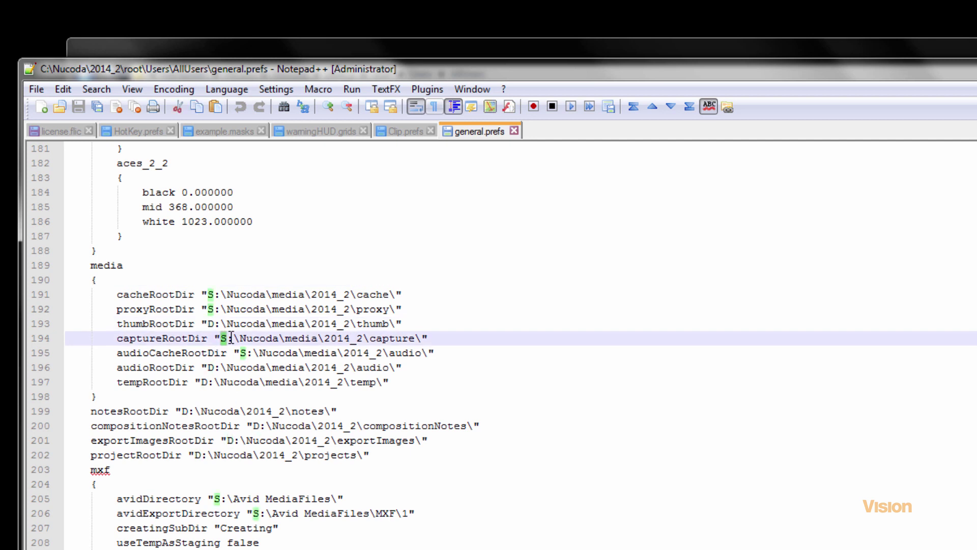
double_click(210, 367)
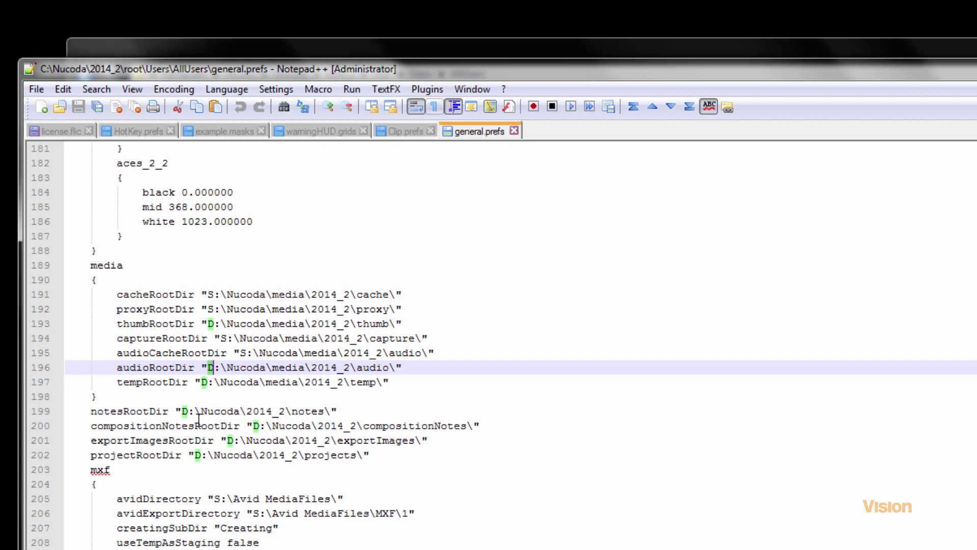
left_click_drag(207, 309, 221, 300)
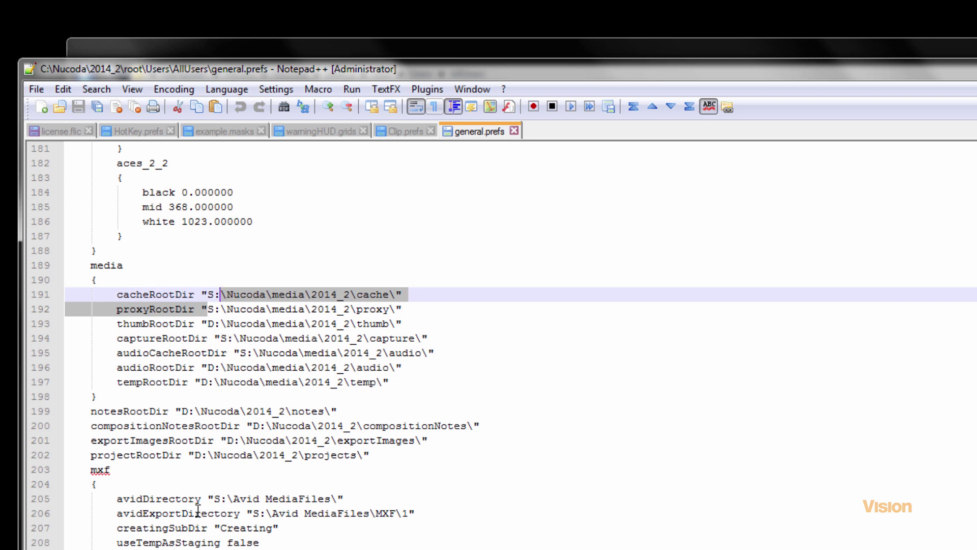
double_click(217, 497)
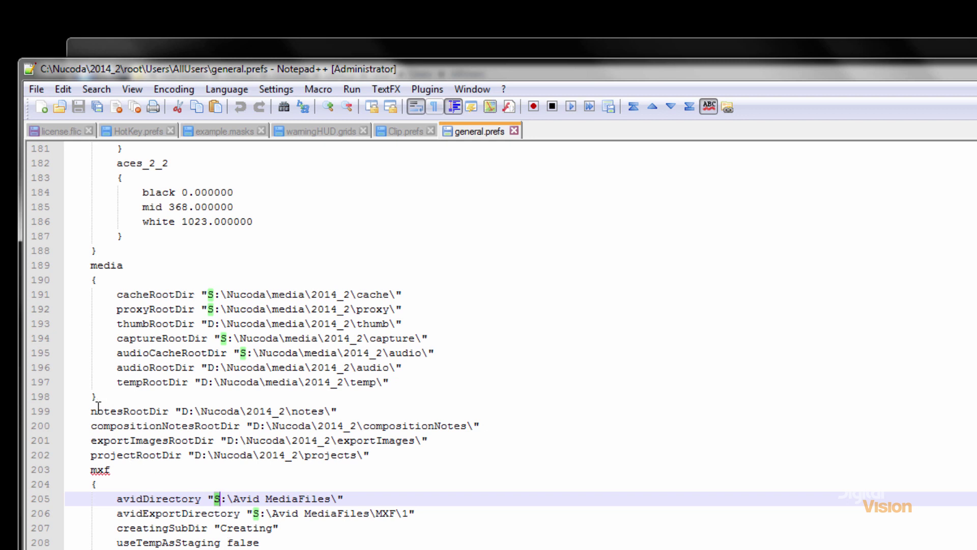
double_click(198, 454)
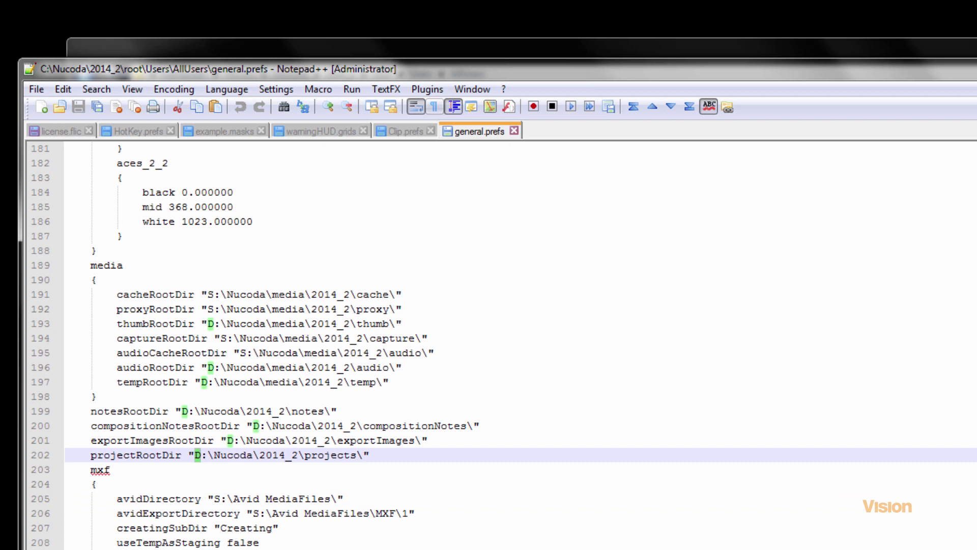